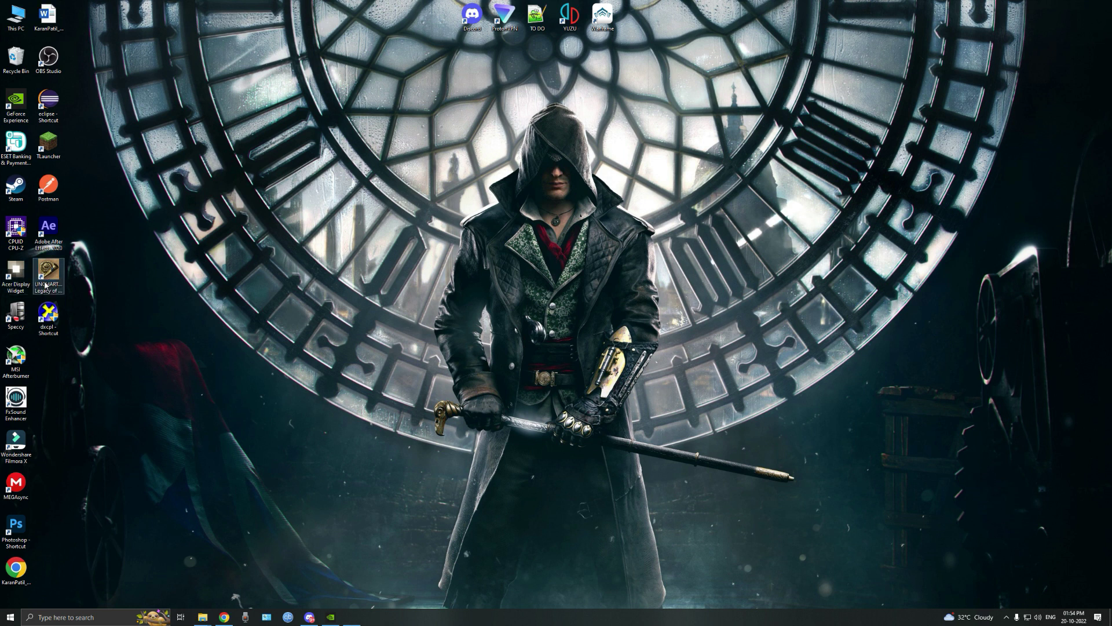
# Move the Incompatible GPU error aside and dismiss it with OK.
pyautogui.moveTo(571, 292); pyautogui.dragTo(492, 174)
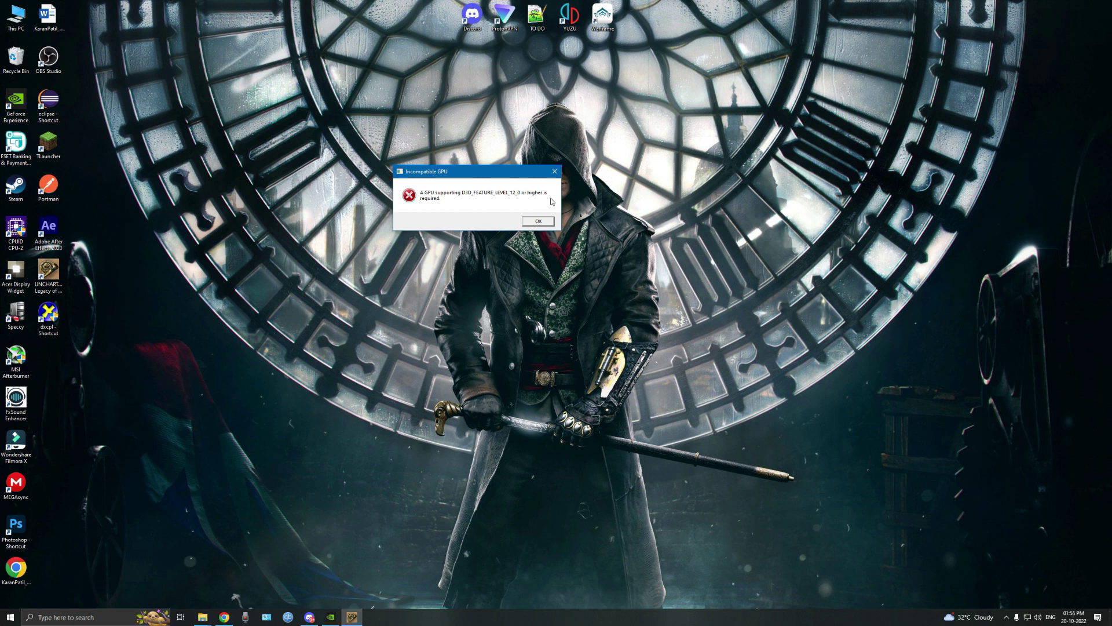
pyautogui.click(538, 221)
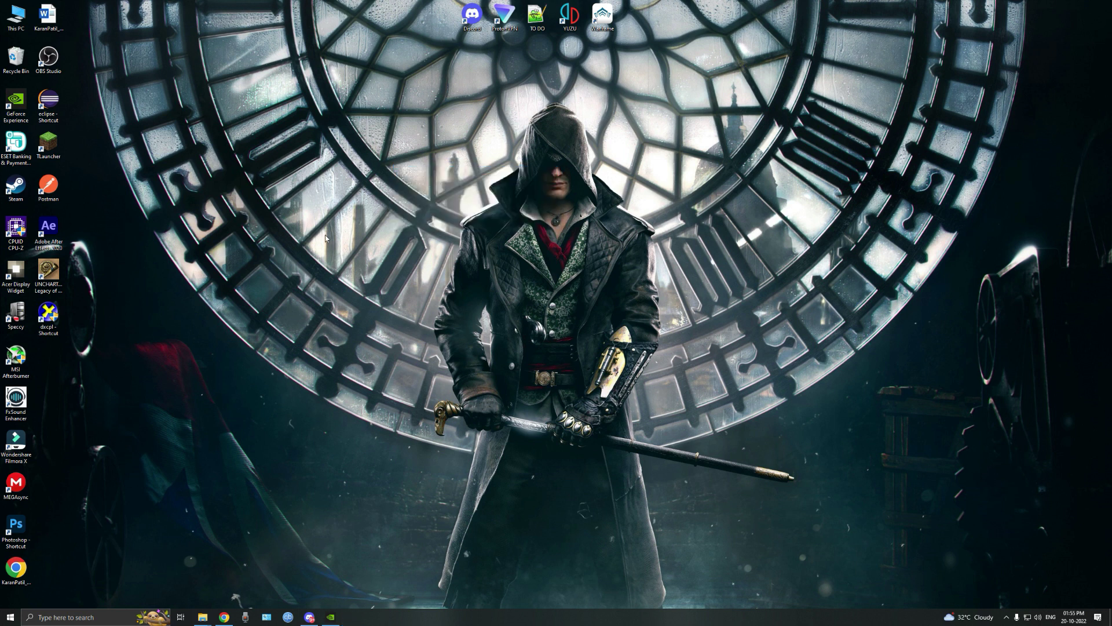
# Launch the DirectX Control Panel and add Uncharted's u4.exe to the executable list.
pyautogui.doubleClick(48, 318)
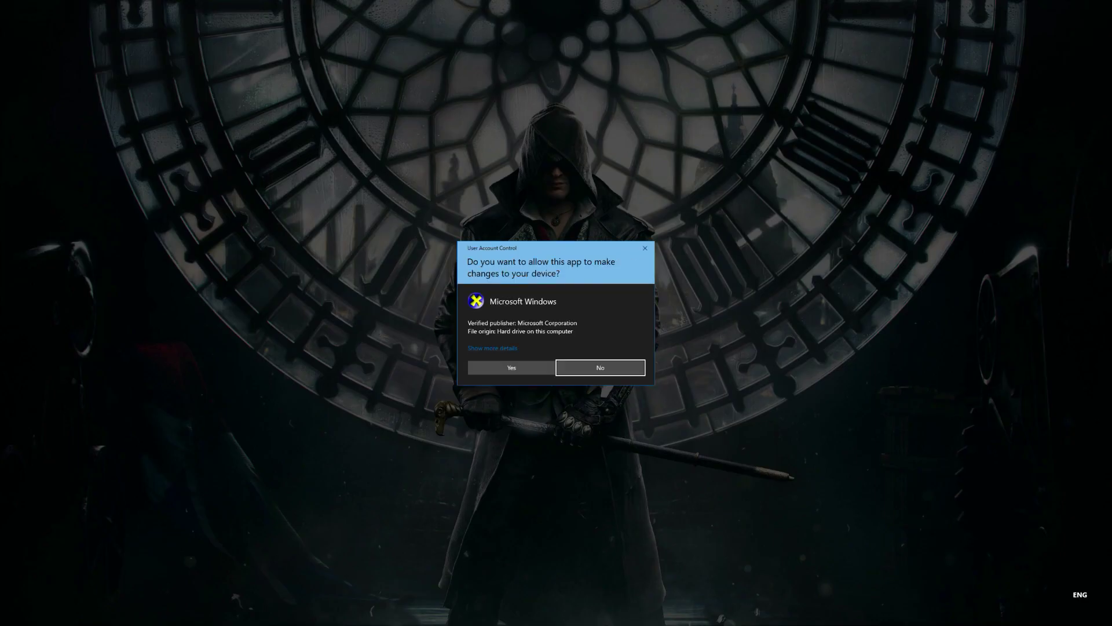
pyautogui.click(504, 367)
pyautogui.moveTo(148, 53); pyautogui.dragTo(424, 134)
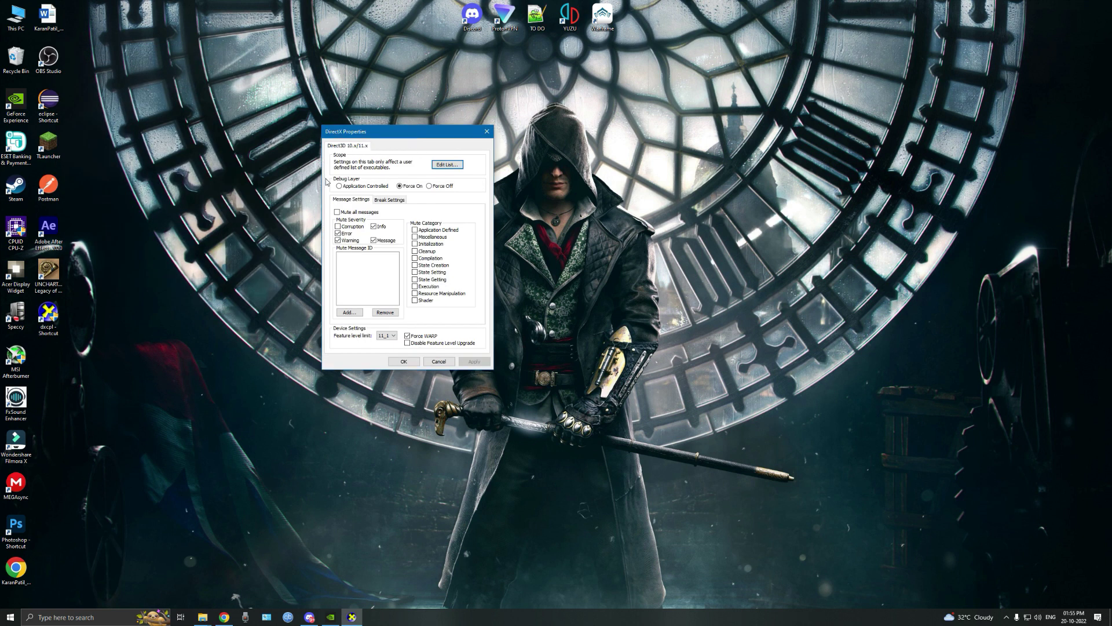
pyautogui.click(447, 164)
pyautogui.click(441, 203)
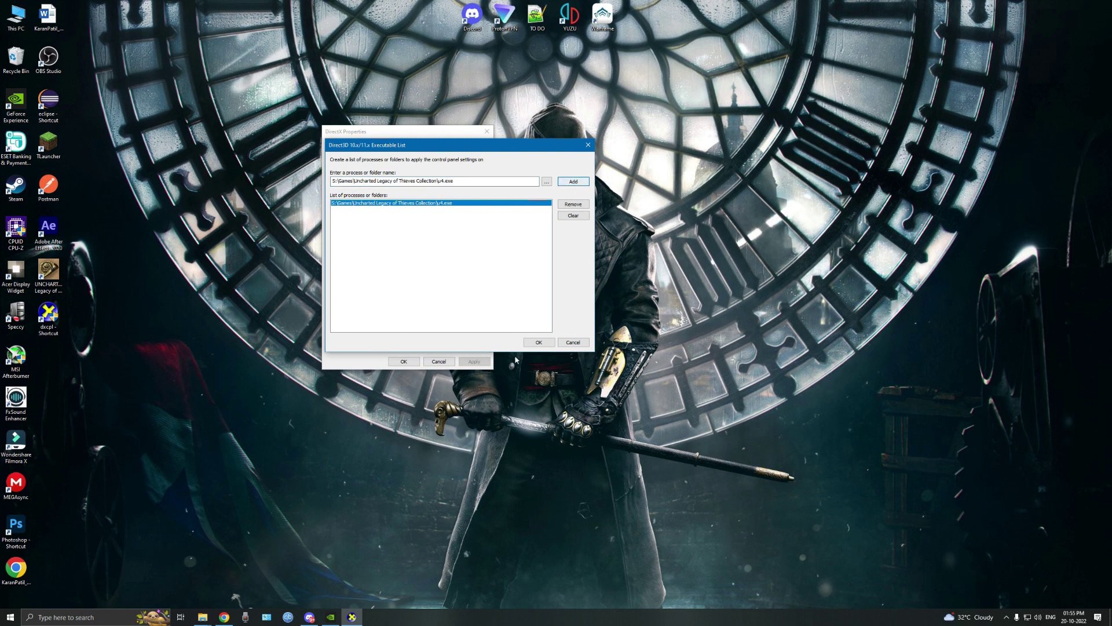
pyautogui.click(540, 343)
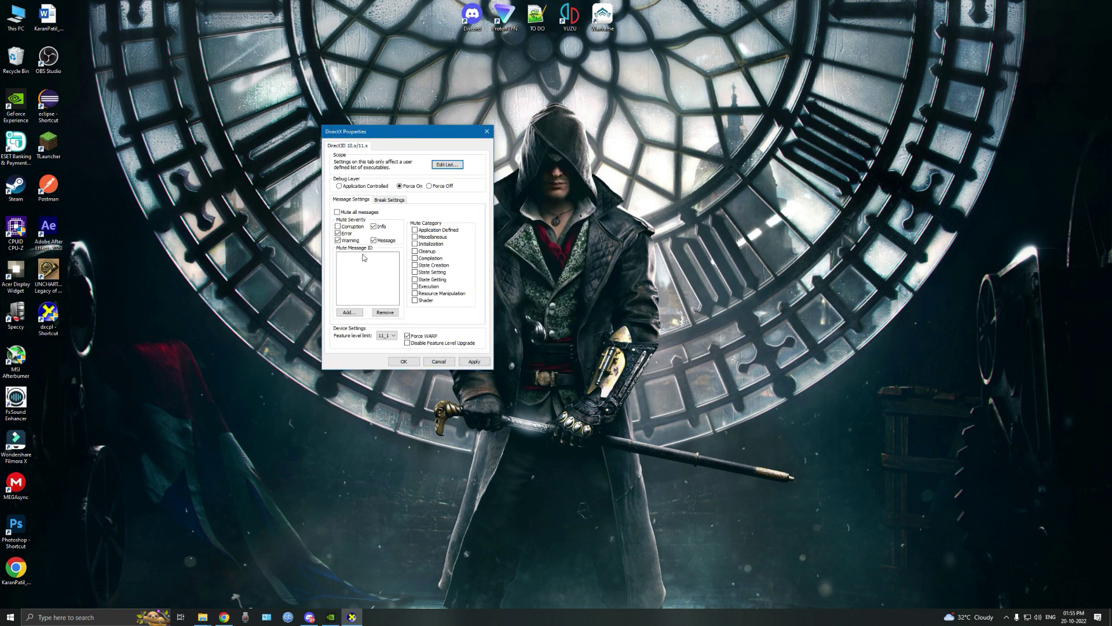
# Set the feature level limit to 11_1 and apply the Direct3D settings.
pyautogui.click(392, 335)
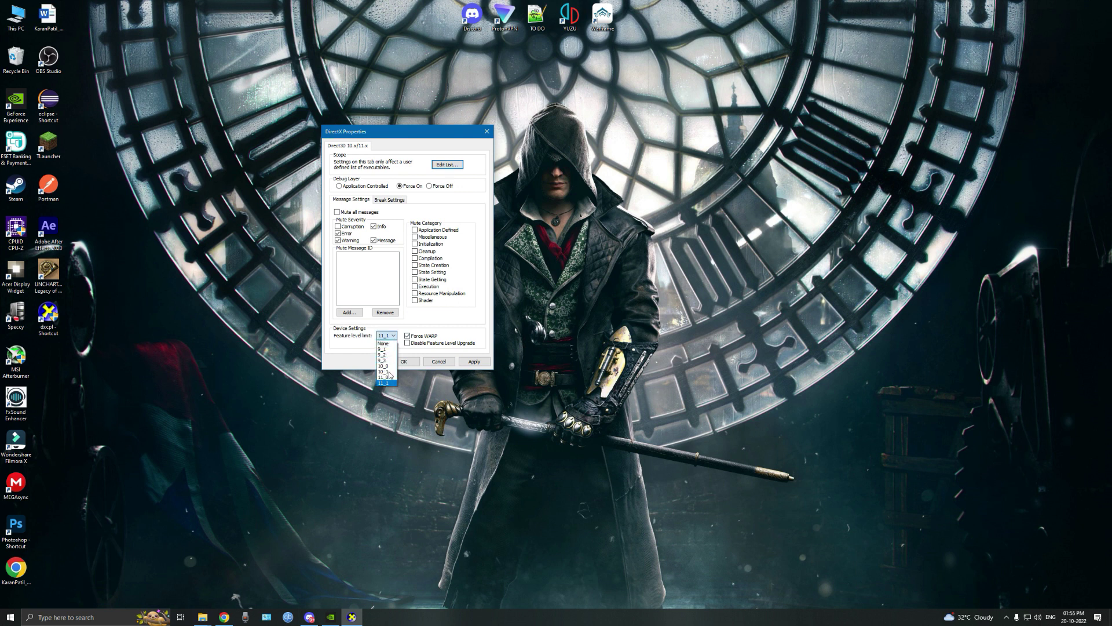
pyautogui.click(393, 337)
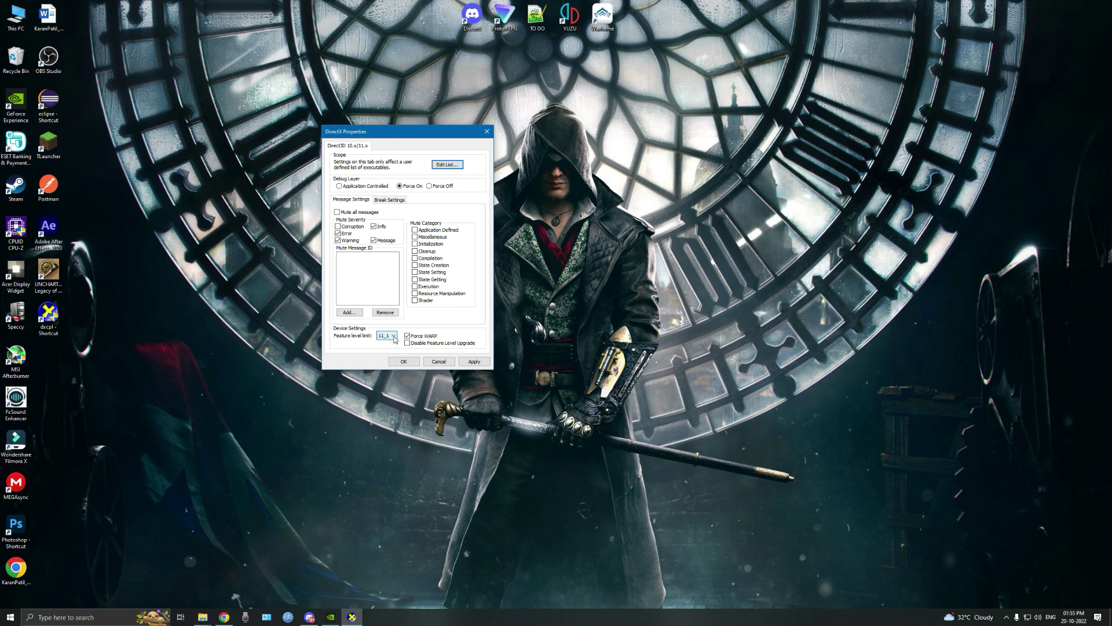
pyautogui.click(474, 361)
# Relaunch Uncharted, dismiss its repeated Incompatible GPU error, and cancel DirectX Properties.
pyautogui.doubleClick(53, 282)
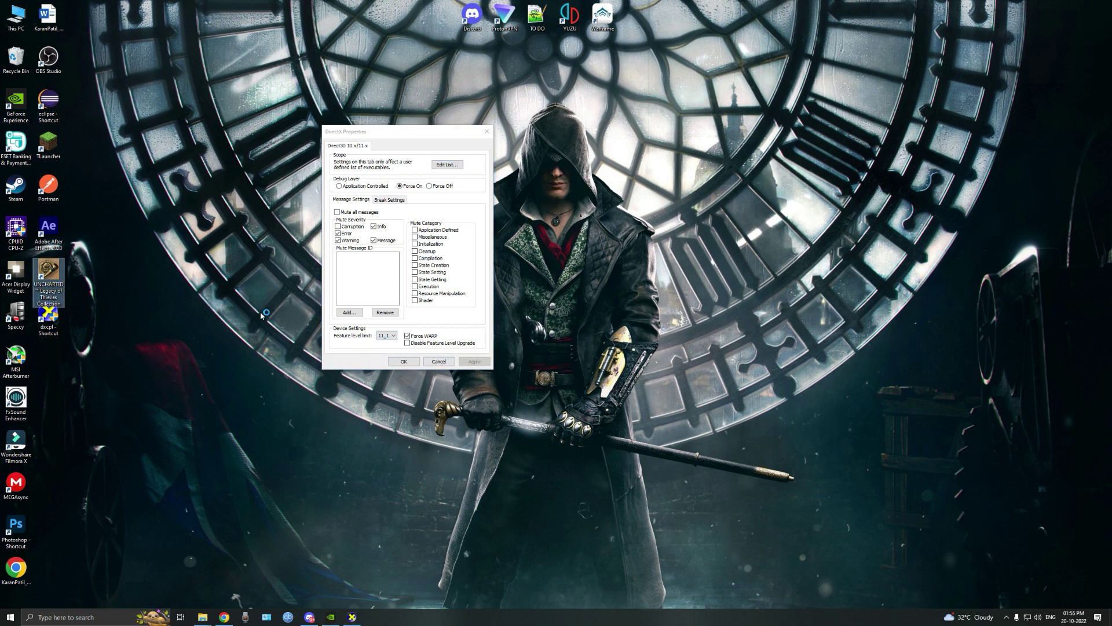
pyautogui.moveTo(587, 292); pyautogui.dragTo(656, 222)
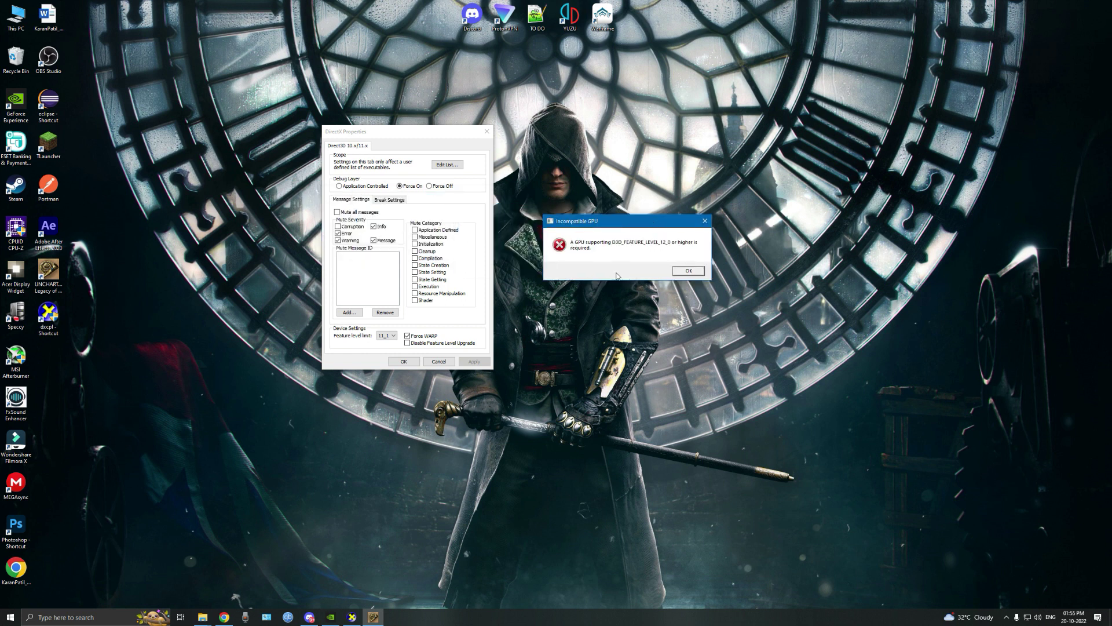
pyautogui.click(688, 270)
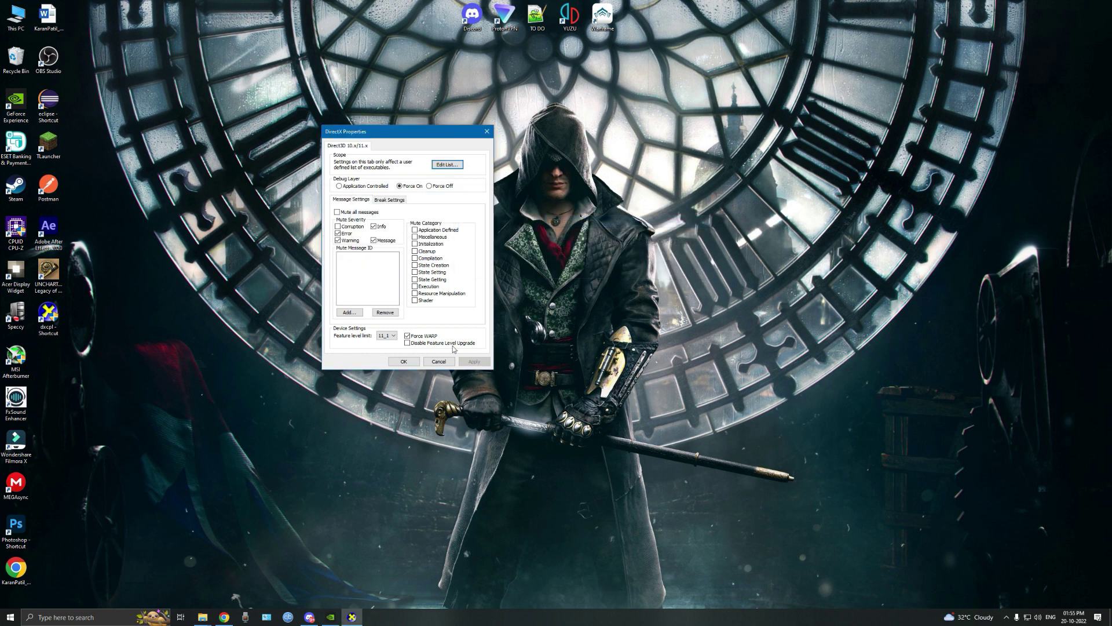
pyautogui.click(403, 361)
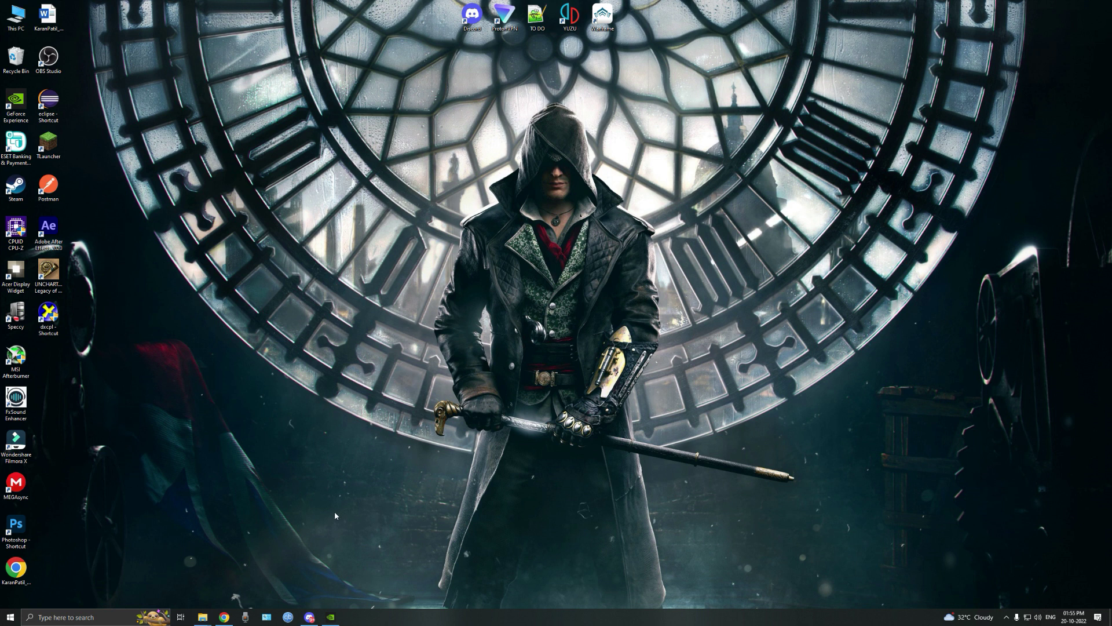